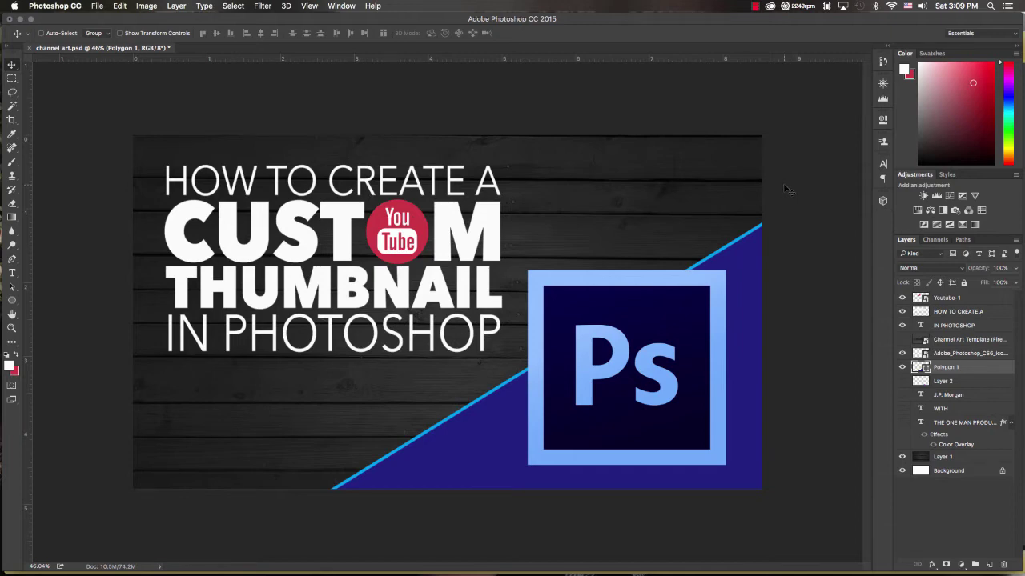
Create a new white document named test, 1280×720 pixels at 72 pixels/inch
click(97, 6)
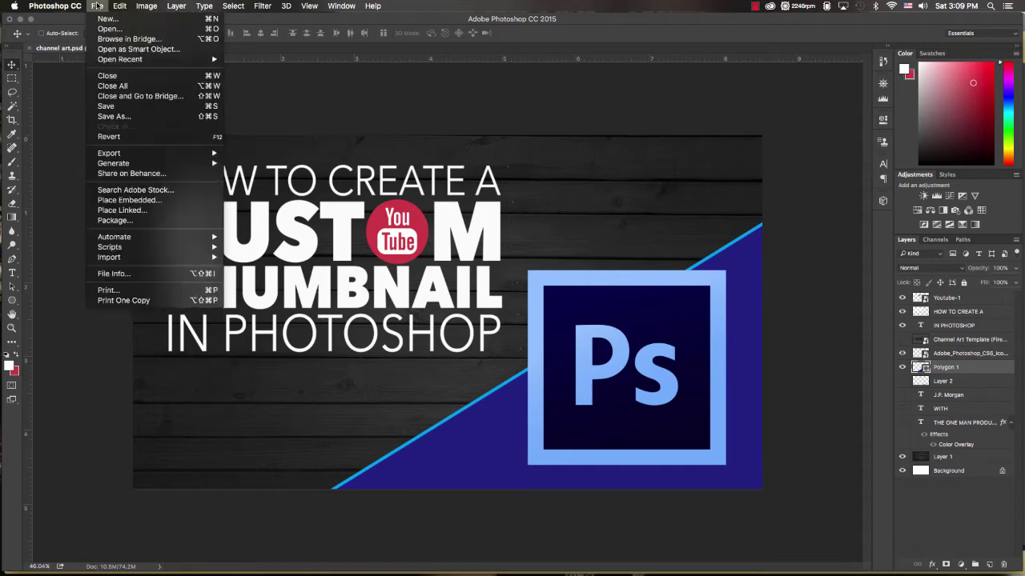
click(107, 18)
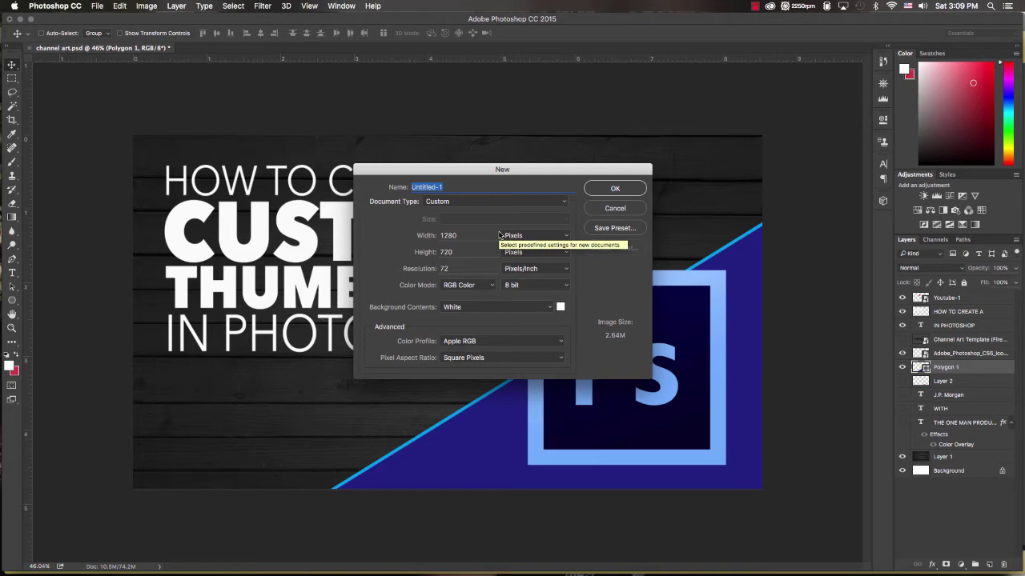
text(test)
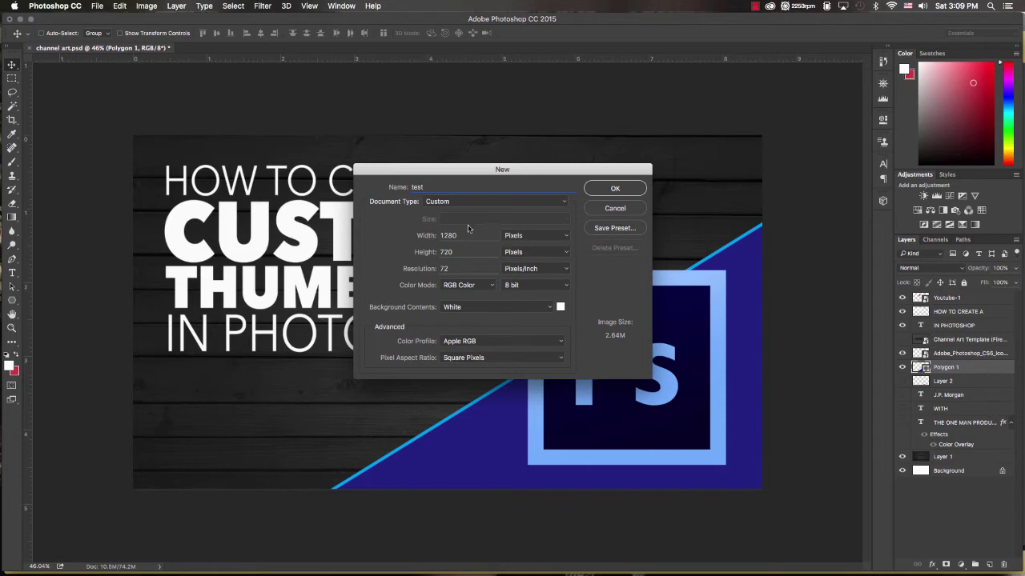
drag(437, 240, 427, 245)
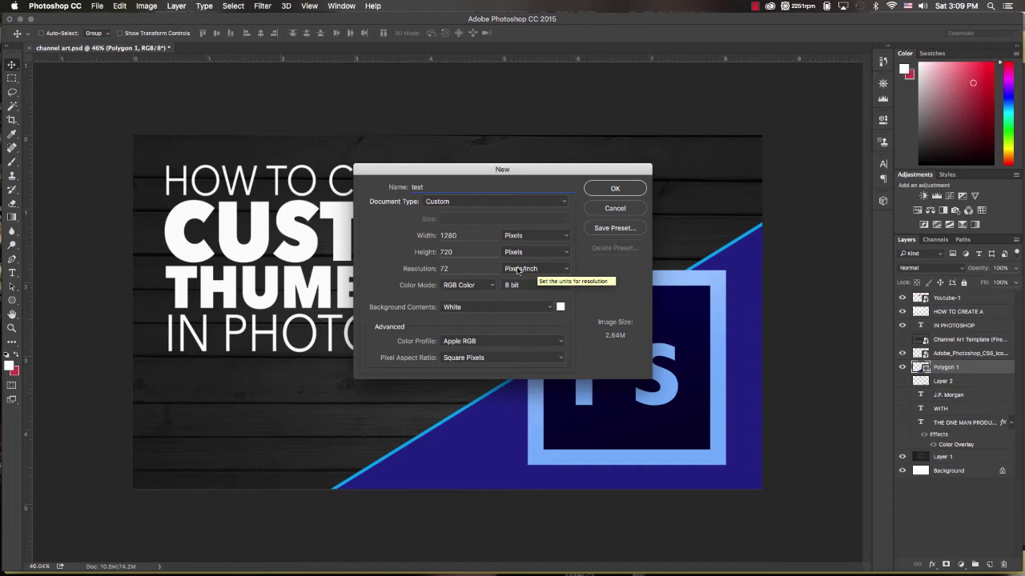
click(613, 194)
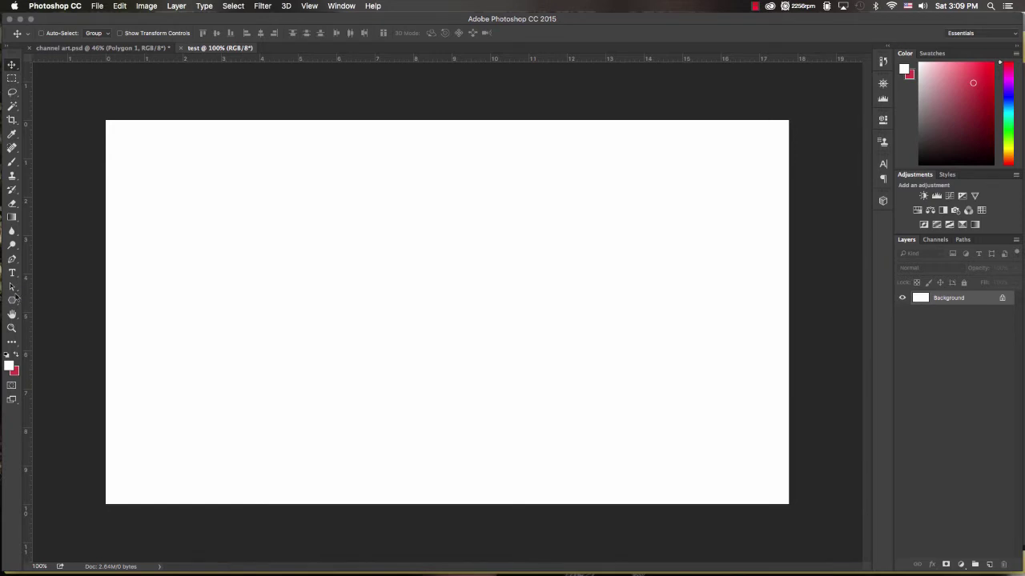
Draw a large triangle across the canvas with the Polygon tool and fill it navy
click(12, 300)
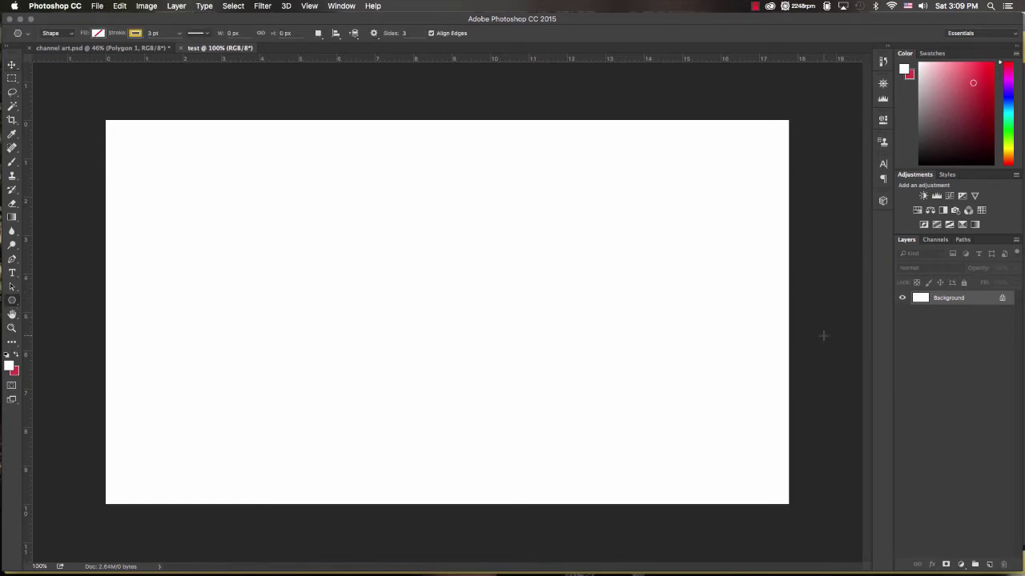
drag(804, 341, 371, 557)
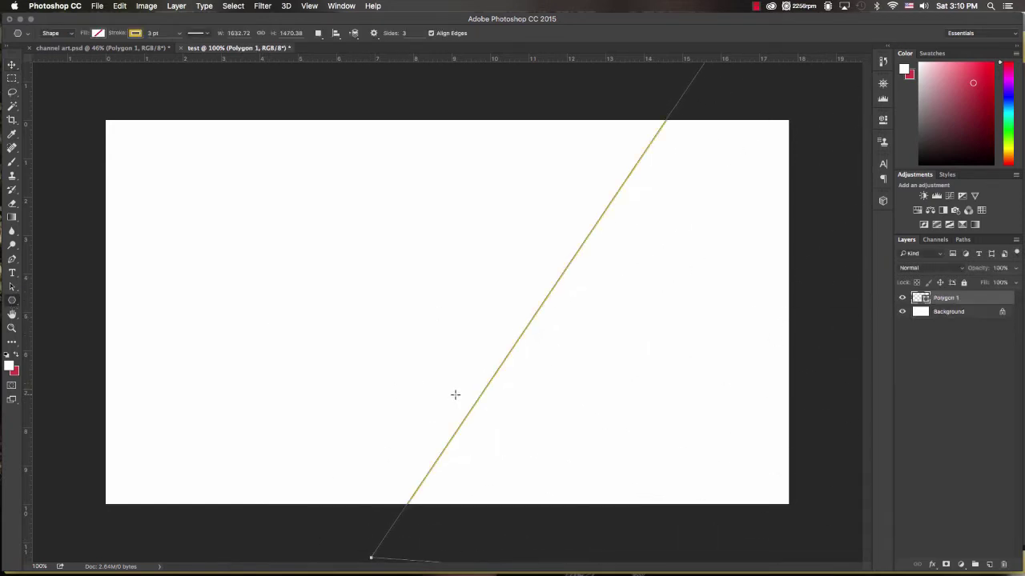
drag(455, 393, 425, 390)
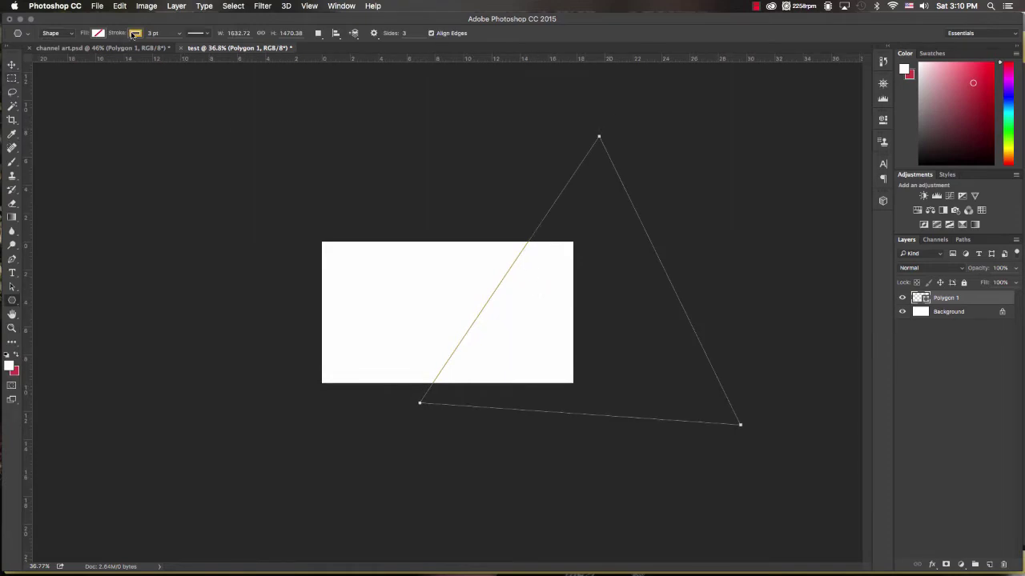
click(97, 34)
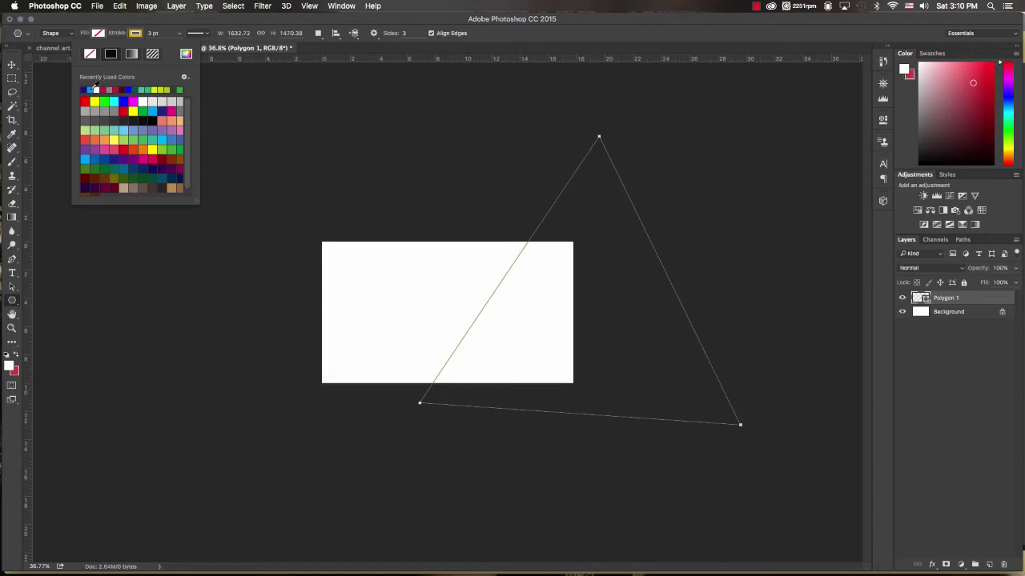
click(93, 88)
click(97, 32)
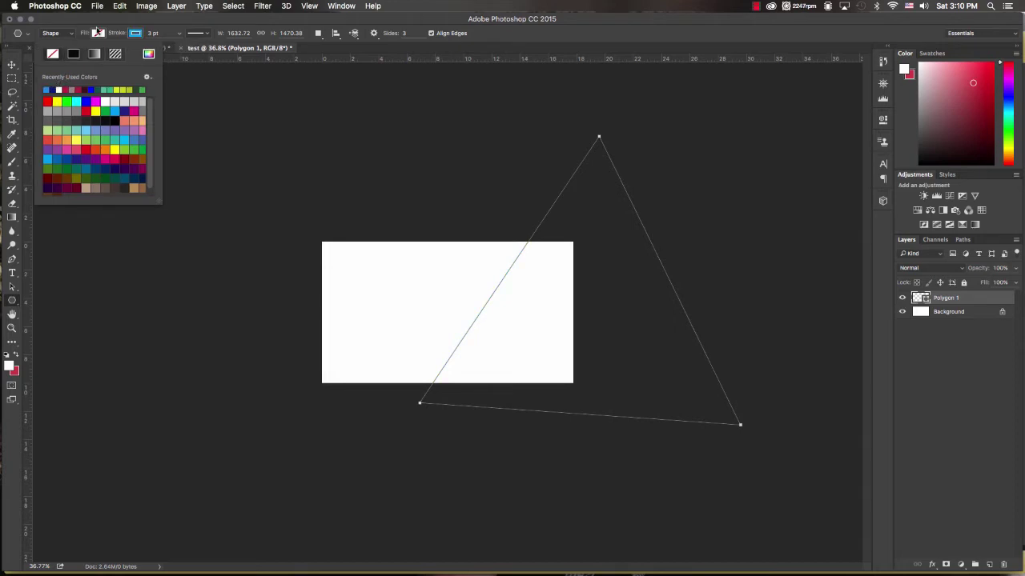
click(58, 88)
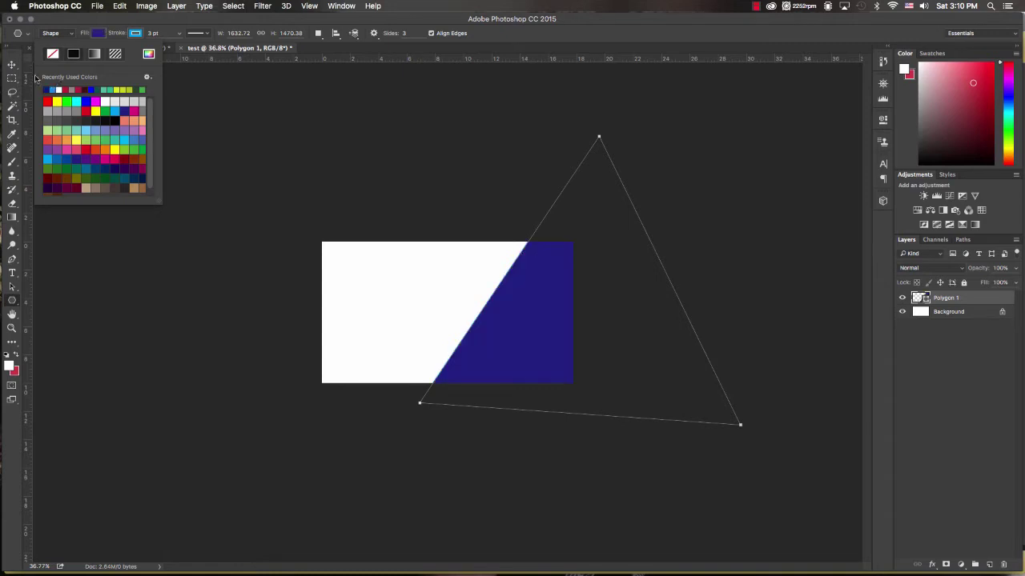
Move the navy triangle and rotate it about 27° to form the diagonal lower-right corner
click(12, 64)
drag(535, 290, 504, 374)
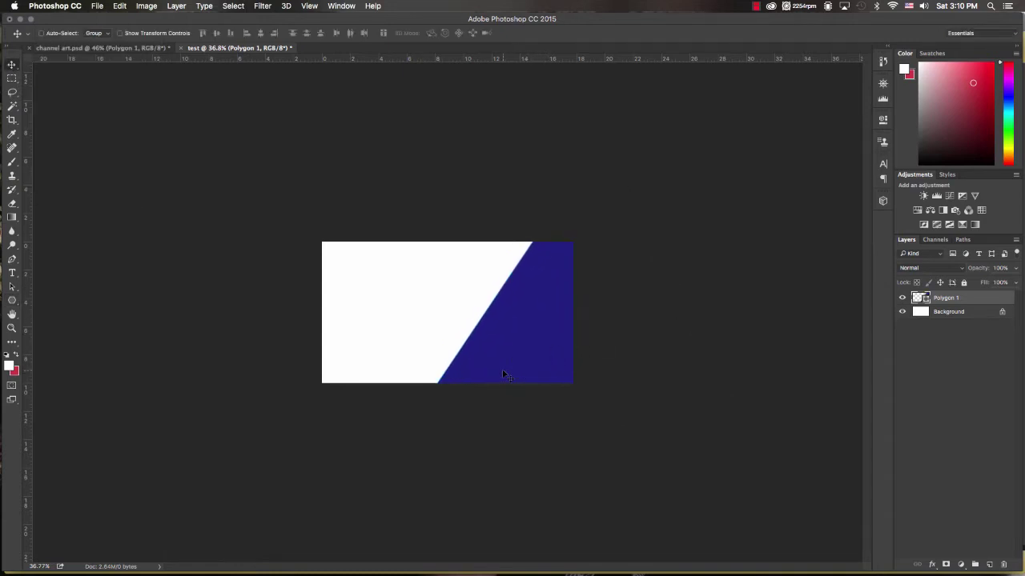
key(ctrl+t)
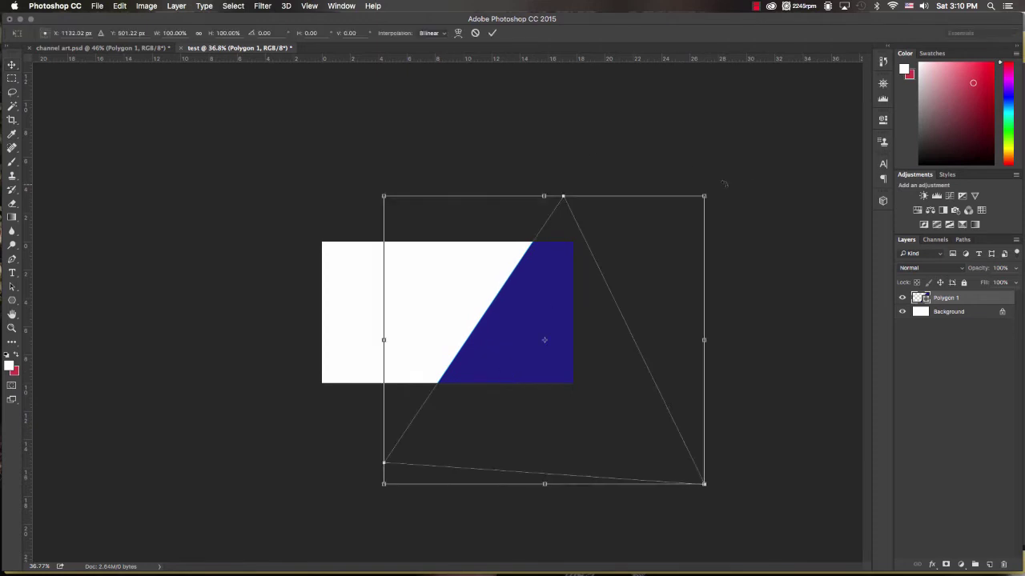
drag(724, 184, 770, 300)
mouse_move(561, 323)
mouse_down()
mouse_move(559, 340)
mouse_move(550, 335)
mouse_move(579, 329)
mouse_up()
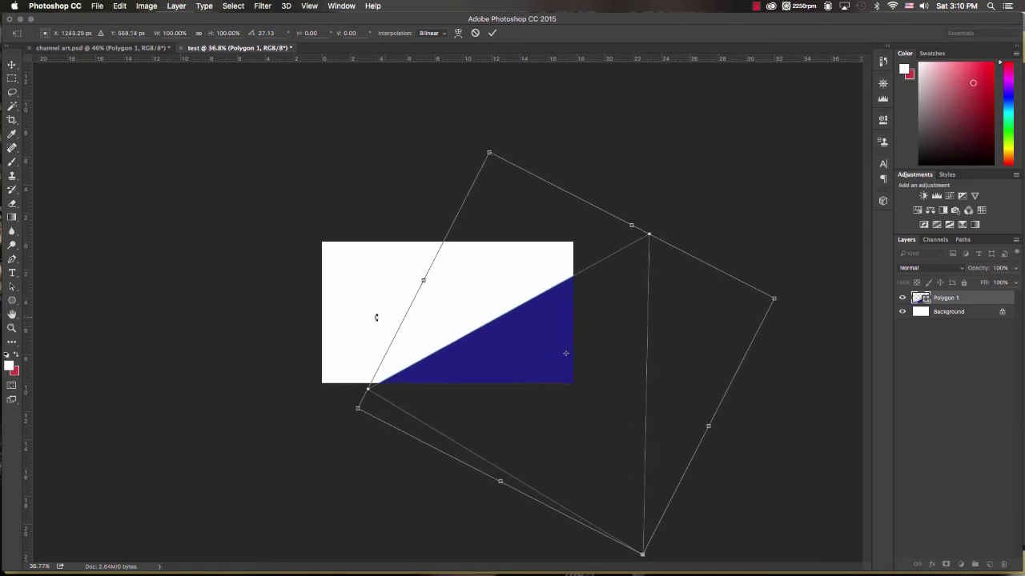
key(Return)
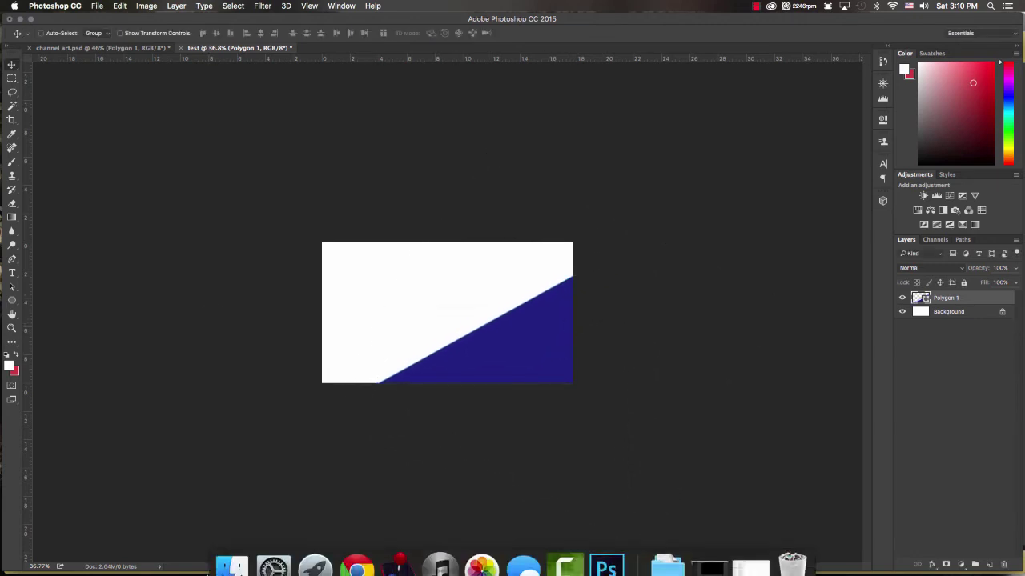
Drag Adobe_Photoshop_CS6_icon.svg from Finder onto the canvas, scaled down in the navy bottom-right corner
click(232, 567)
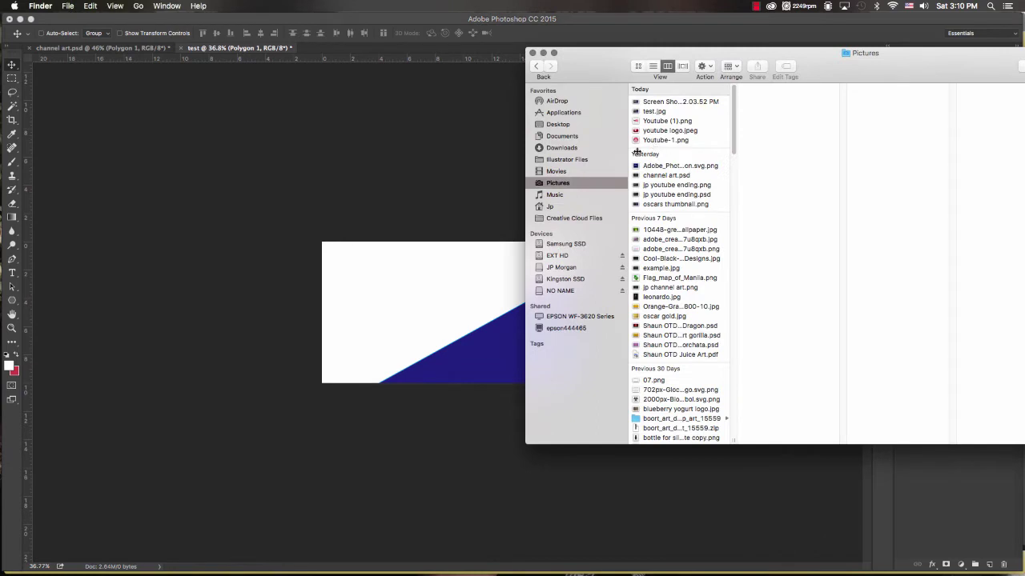
drag(674, 174, 480, 368)
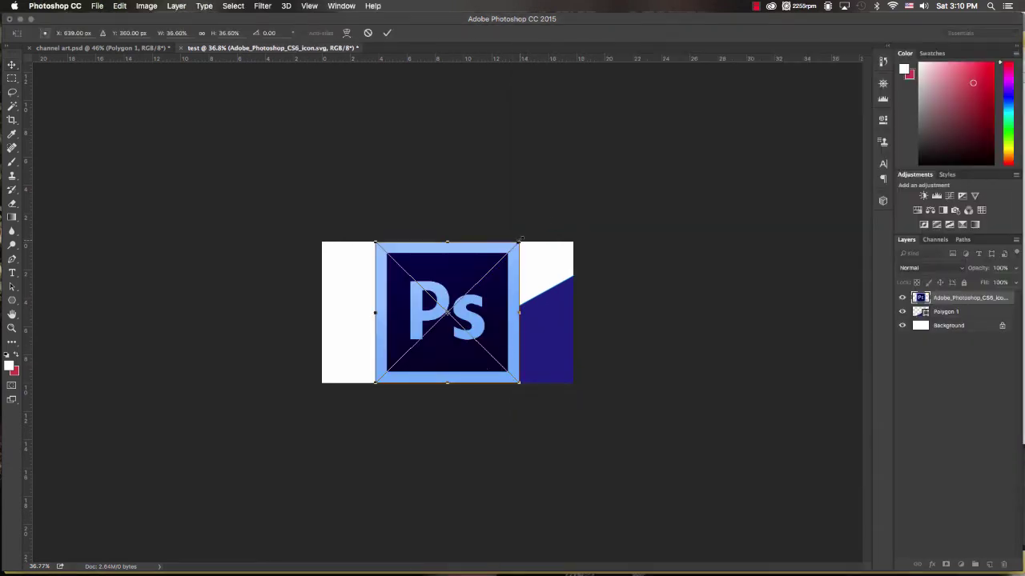
drag(521, 239, 559, 345)
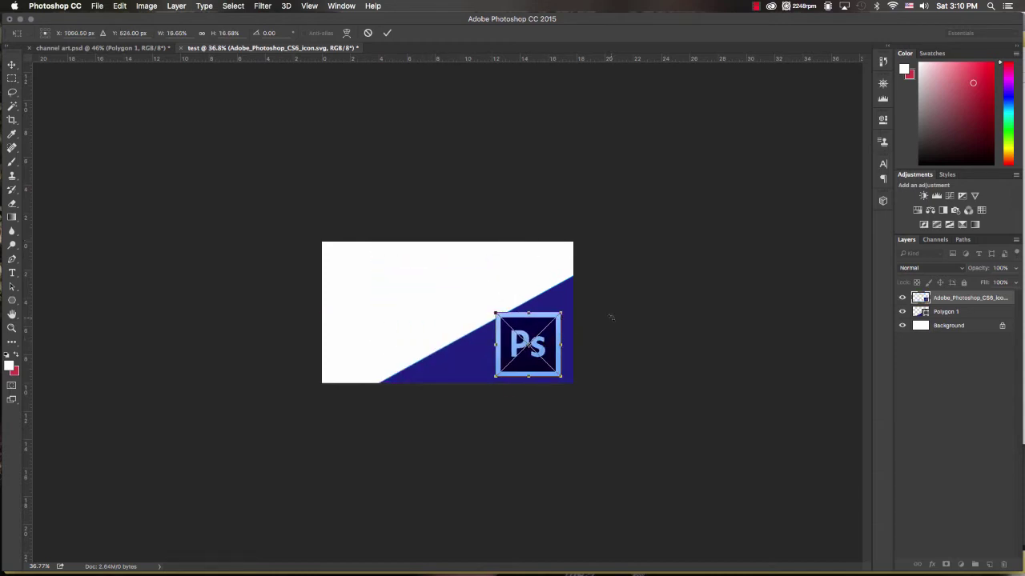
key(Return)
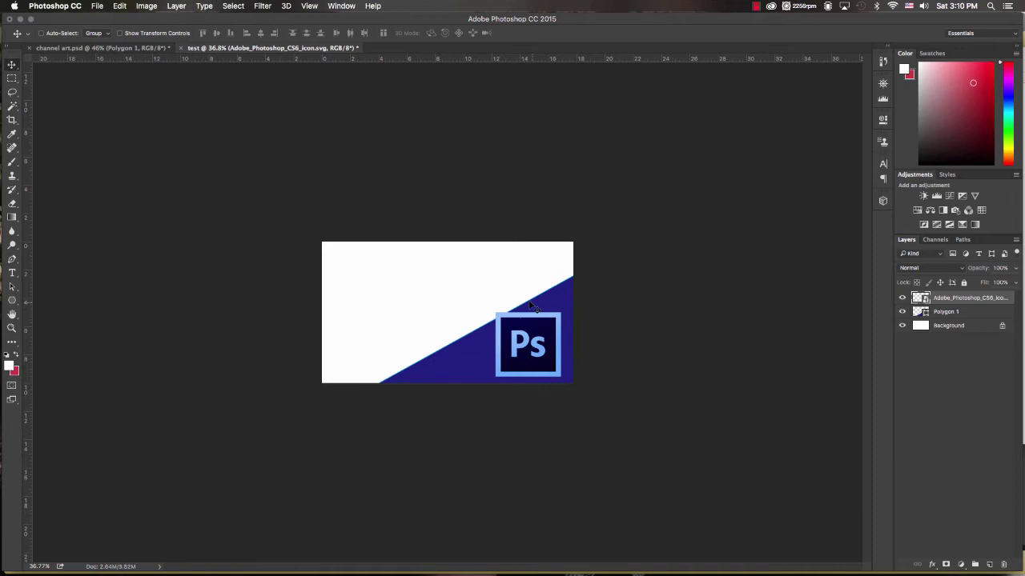
key(z)
drag(507, 301, 542, 304)
key(v)
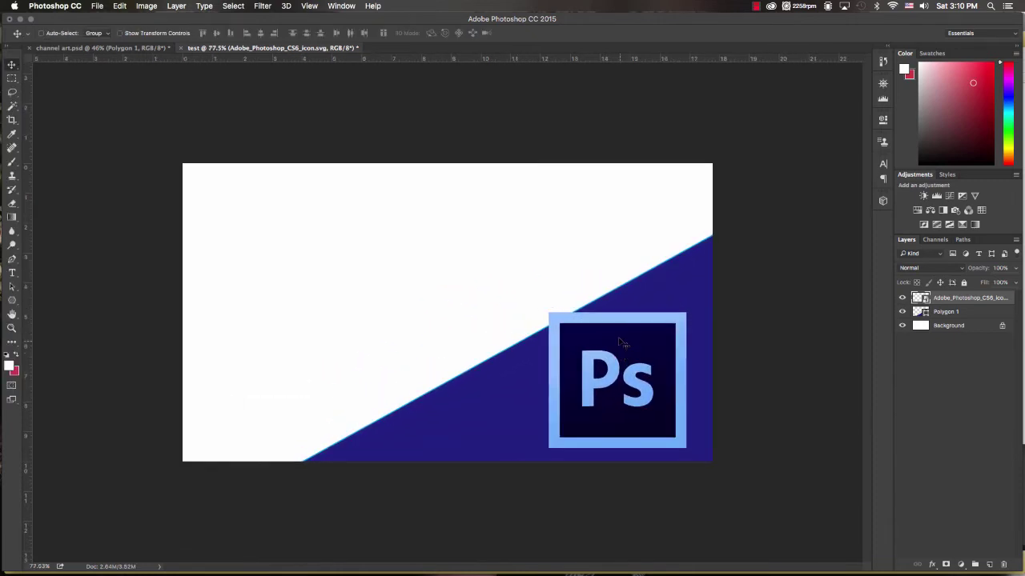
Dismiss the error message and start a text layer in the upper left with the title text
click(12, 272)
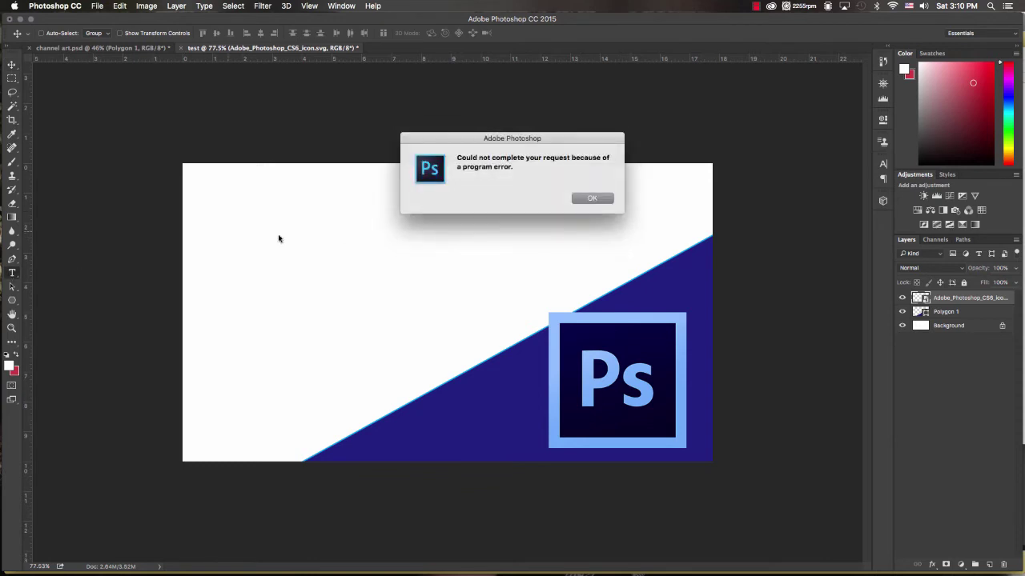
click(592, 199)
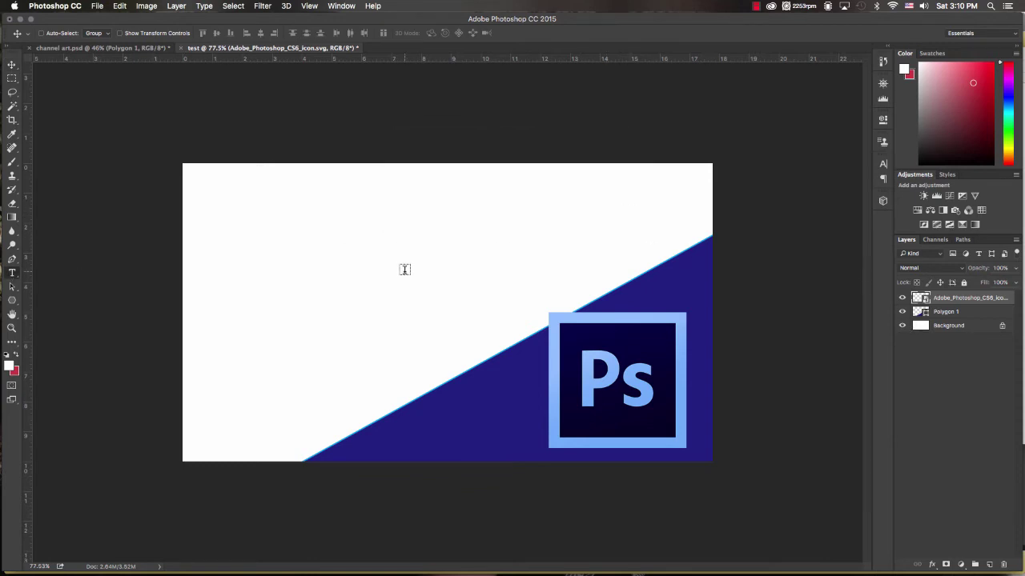
click(226, 250)
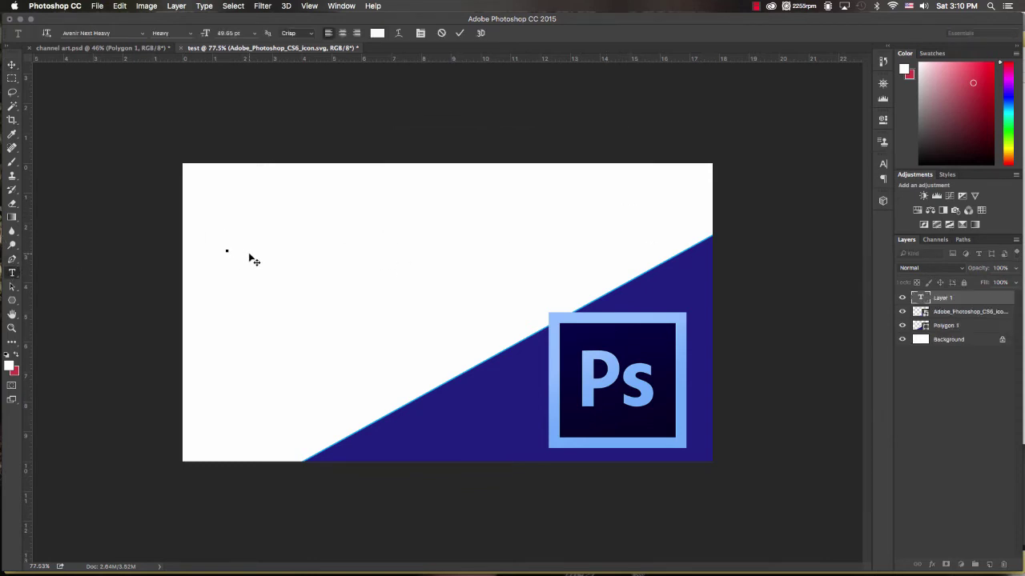
text(Hello WPhotoshop C)
Make the title near-black at 140.65 pt with about 121.28 pt leading
drag(357, 269, 196, 213)
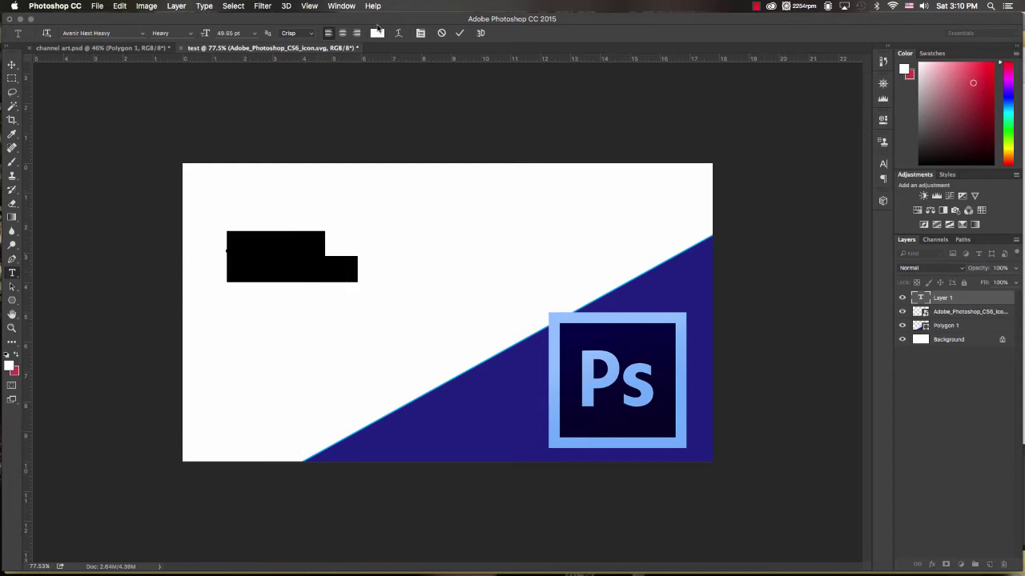
click(376, 32)
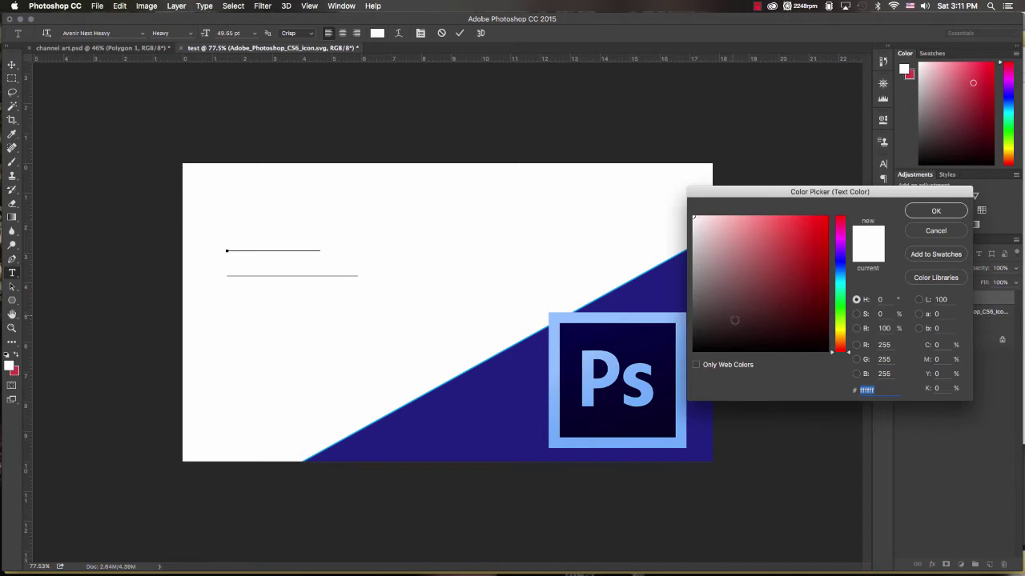
click(715, 332)
click(936, 210)
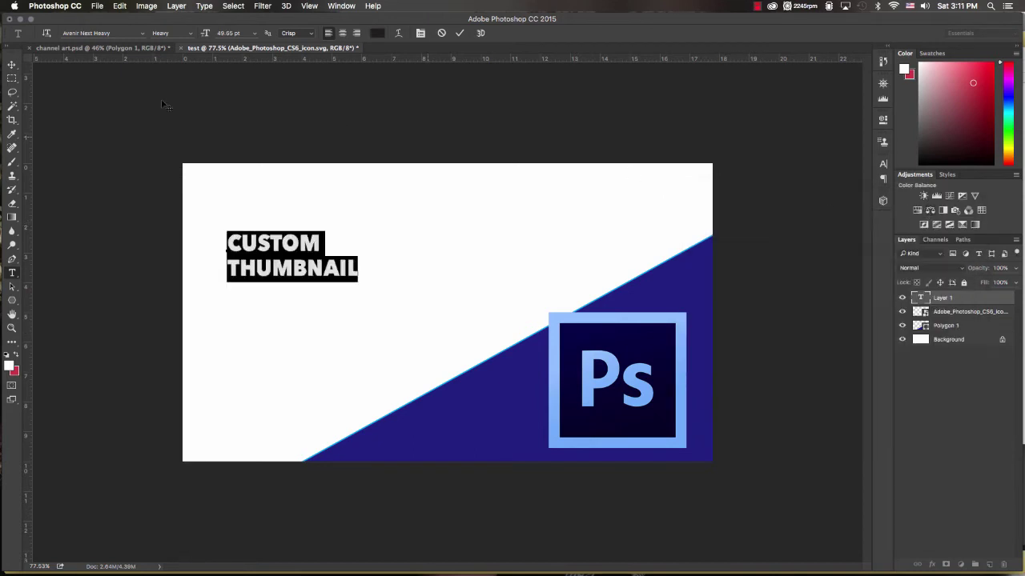
drag(205, 34, 272, 36)
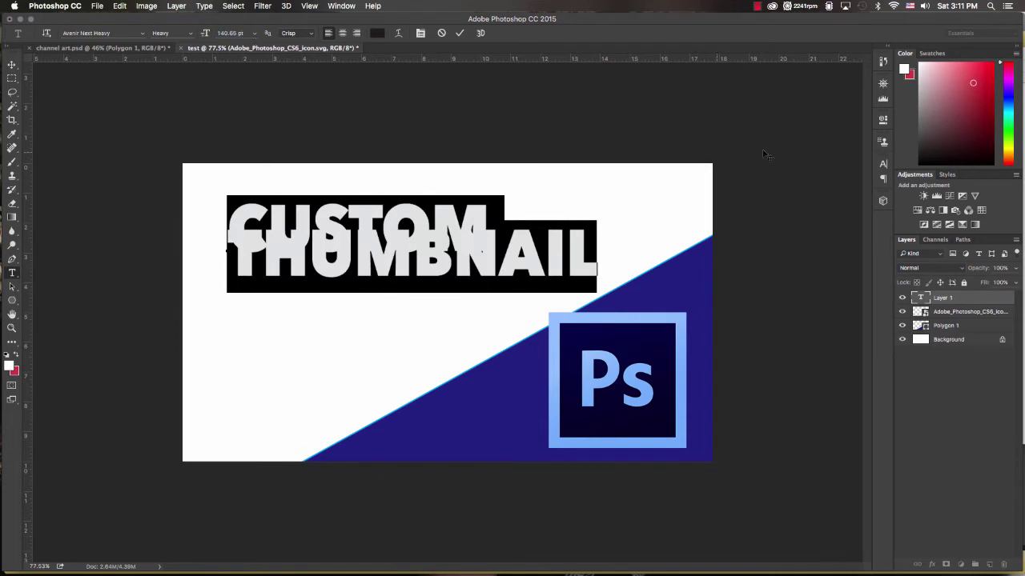
click(882, 167)
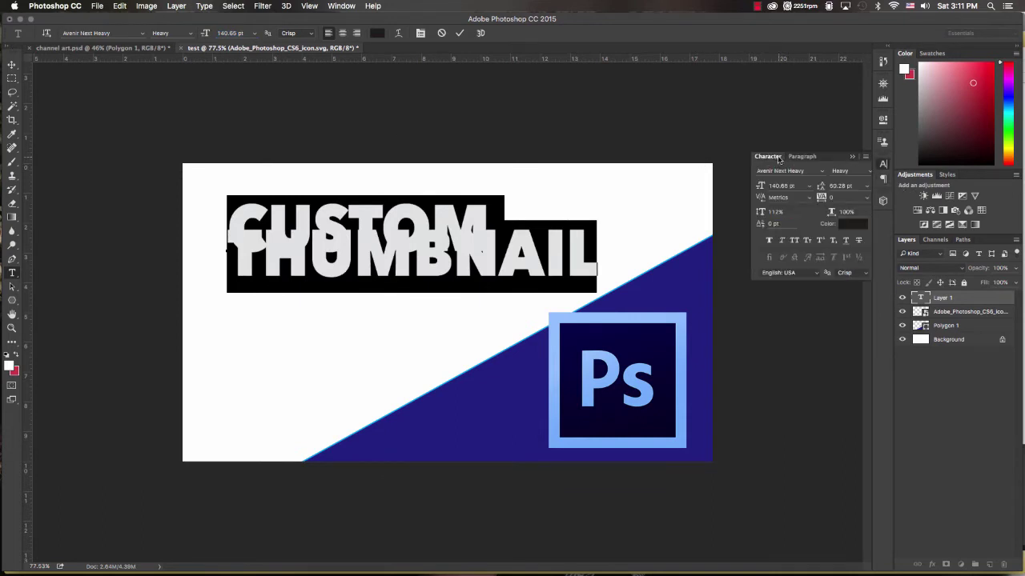
drag(821, 186, 855, 190)
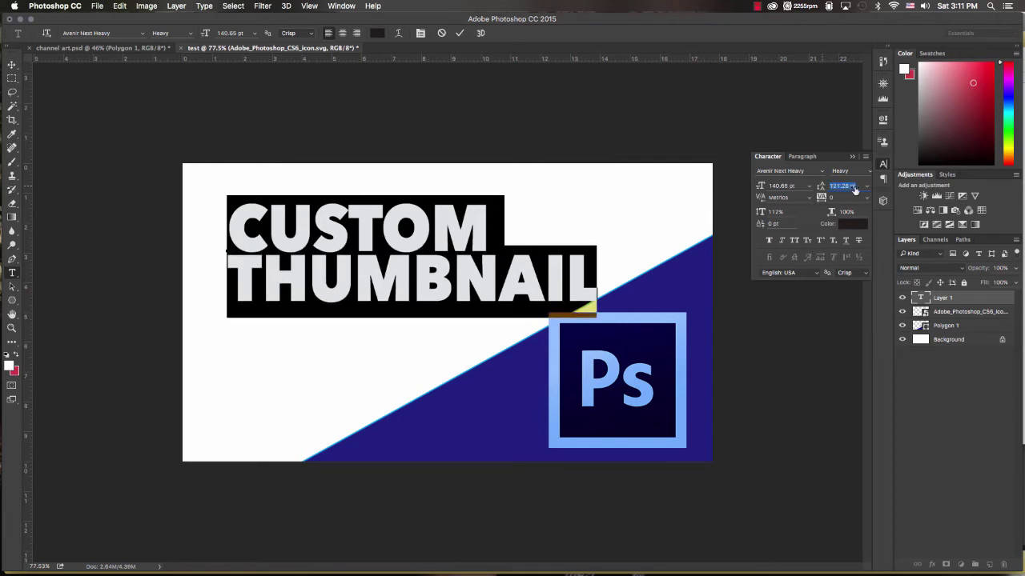
Commit the CUSTOM THUMBNAIL title and drag it slightly to the left
click(12, 64)
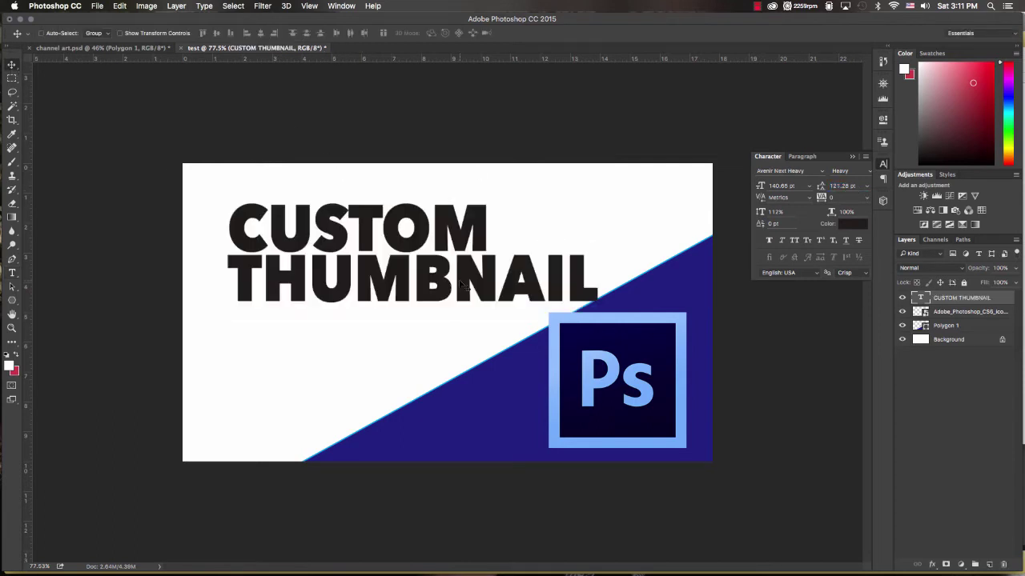
drag(462, 284, 440, 277)
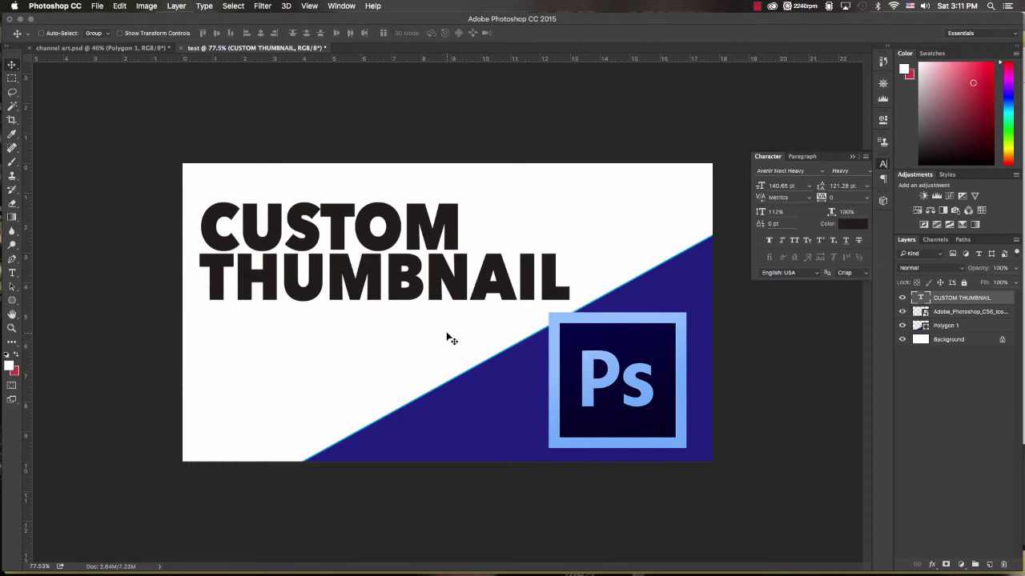
Save as test.jpg in JPEG format at quality 10, replacing the existing file in Pictures
click(97, 6)
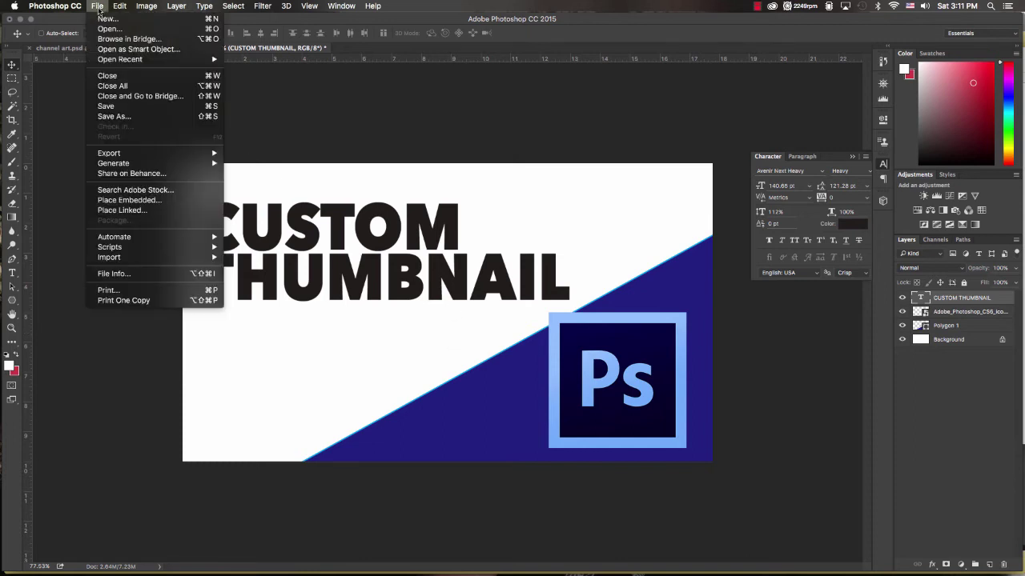
click(136, 116)
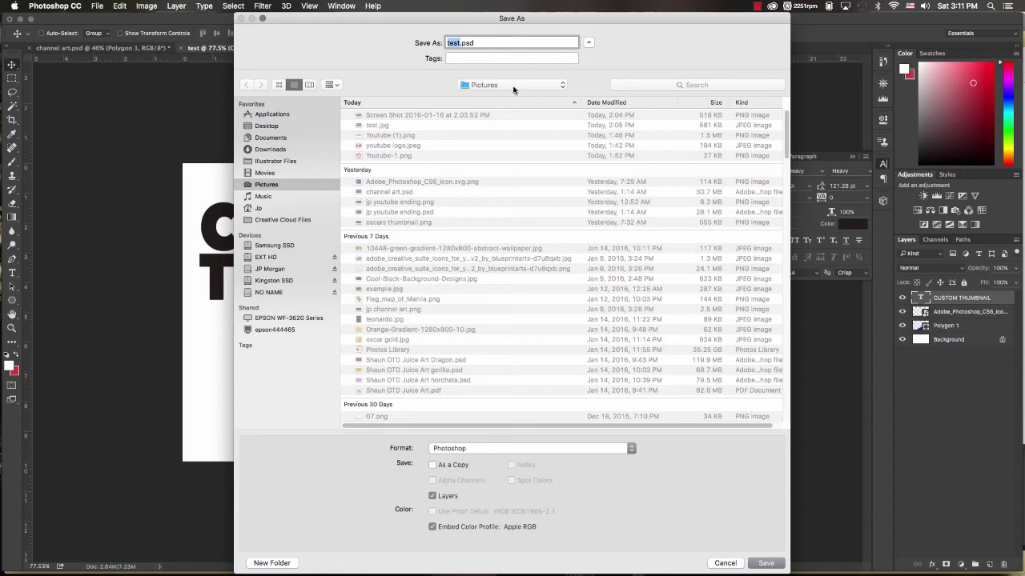
click(468, 450)
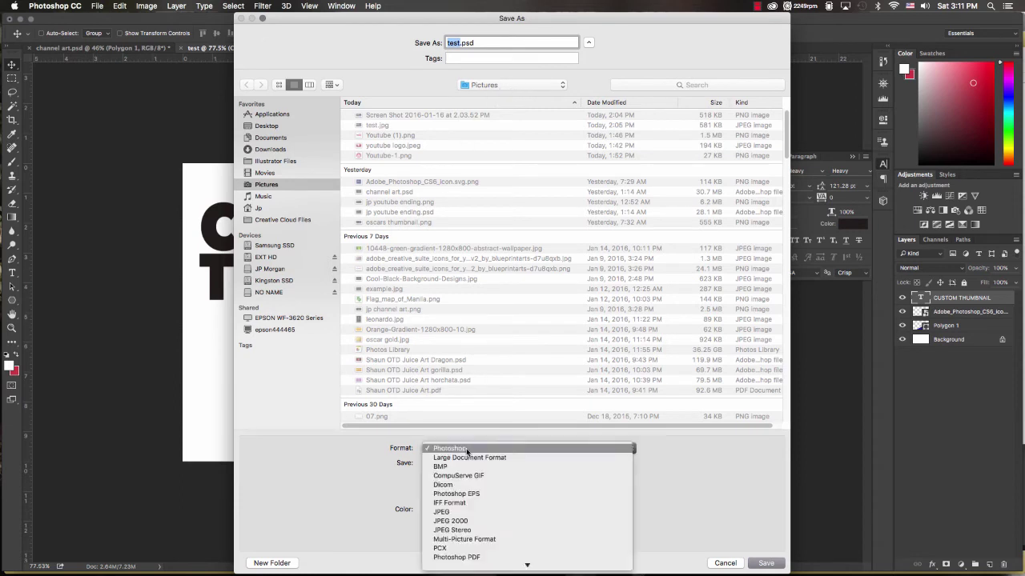
click(467, 512)
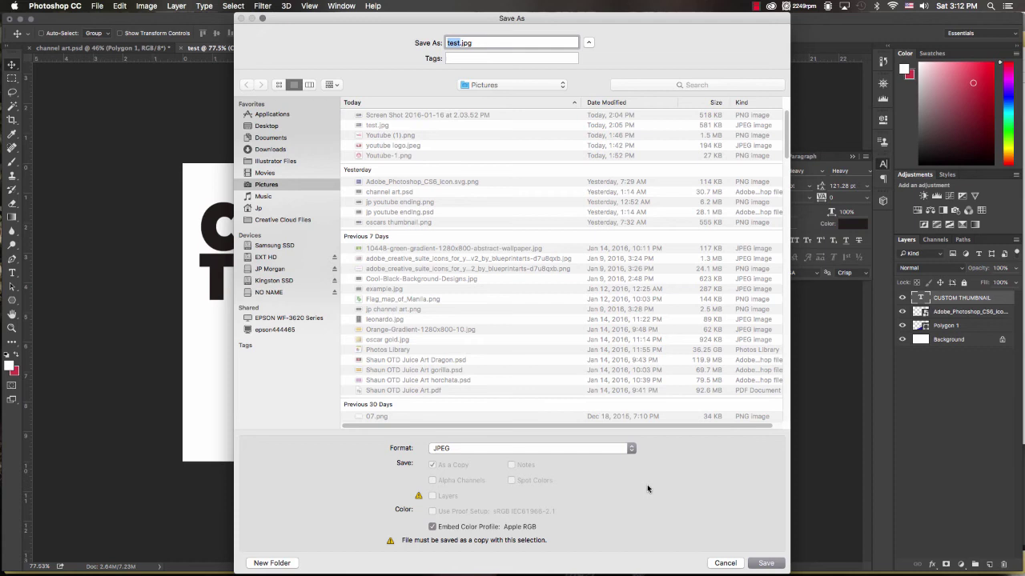
click(766, 564)
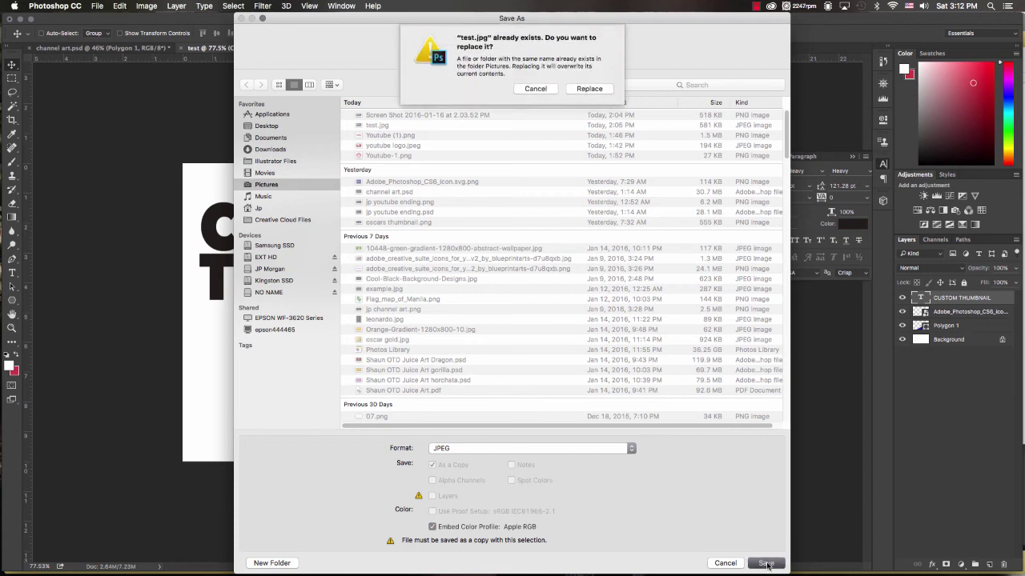
click(589, 89)
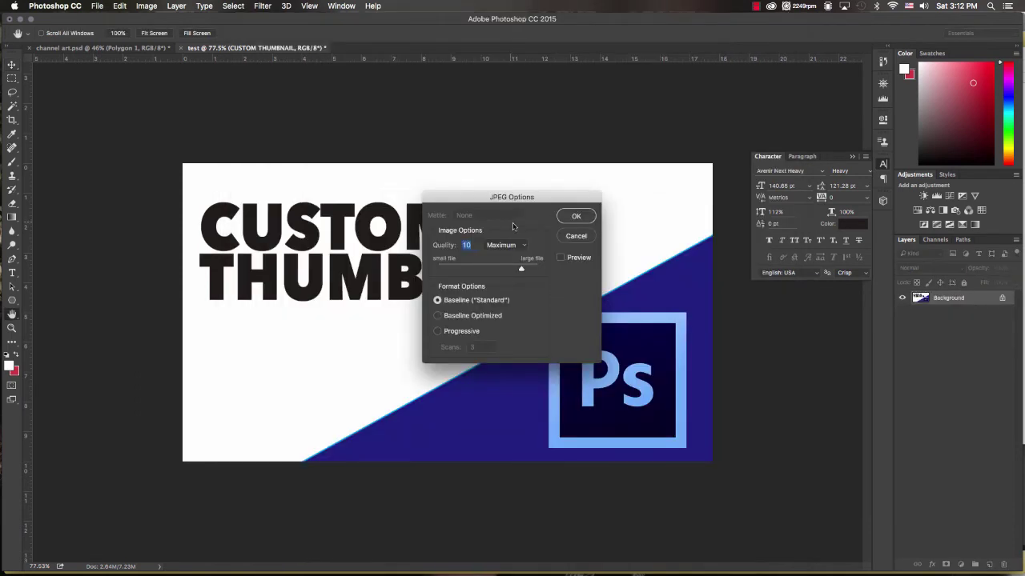
click(578, 216)
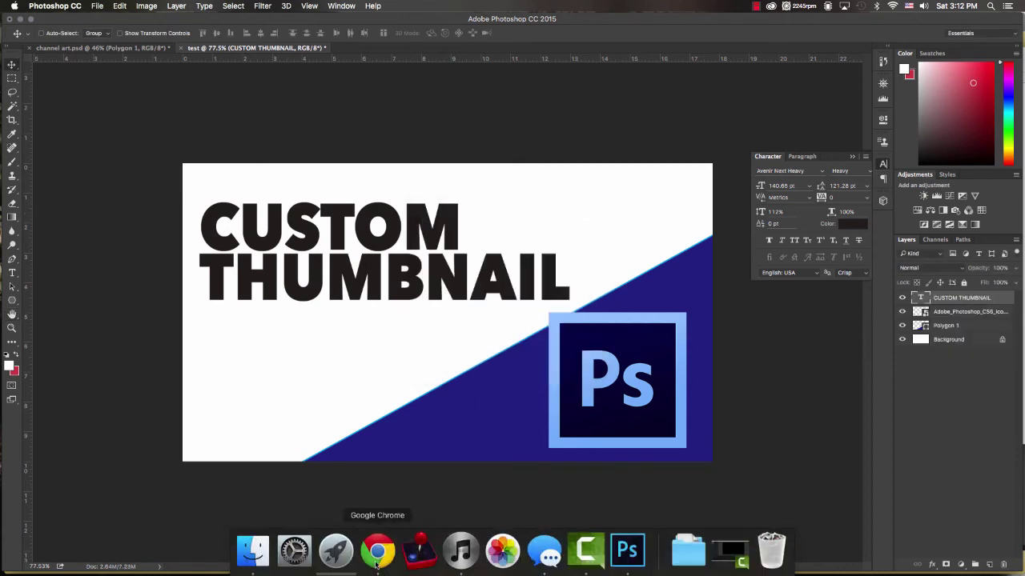
On the YouTube upload page, upload test.jpg from the Pictures folder as the custom thumbnail
click(377, 551)
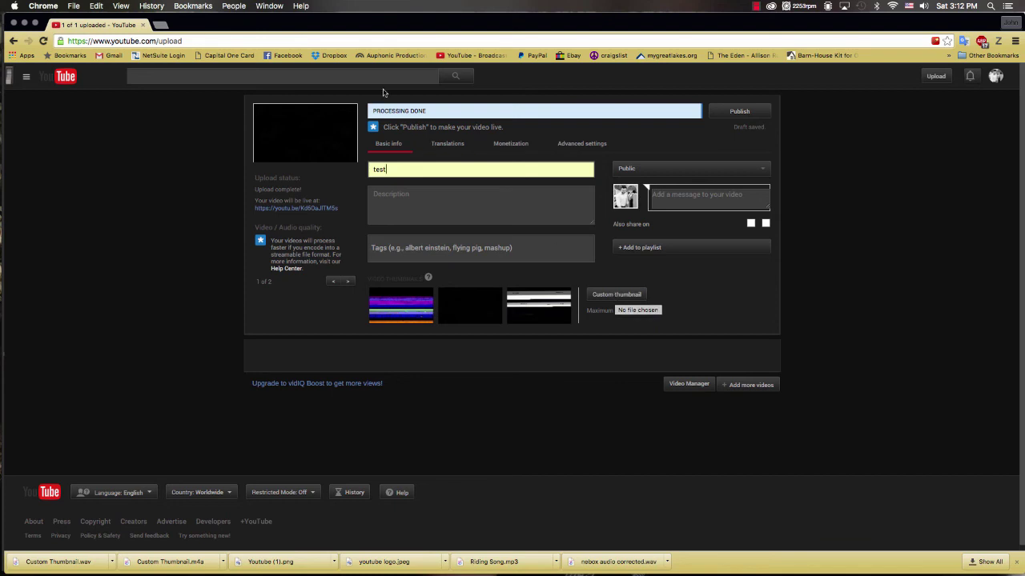
click(620, 297)
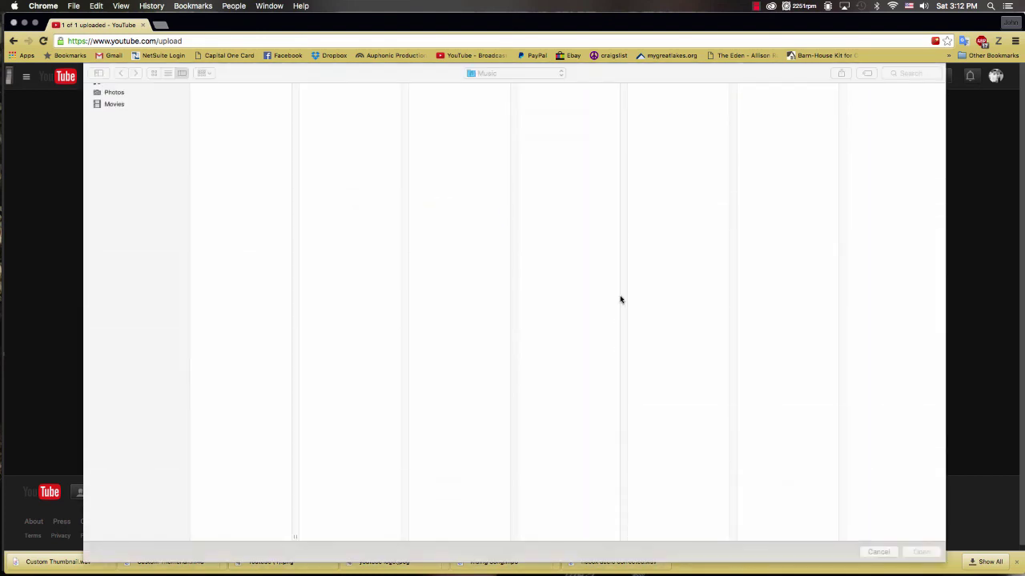
click(112, 171)
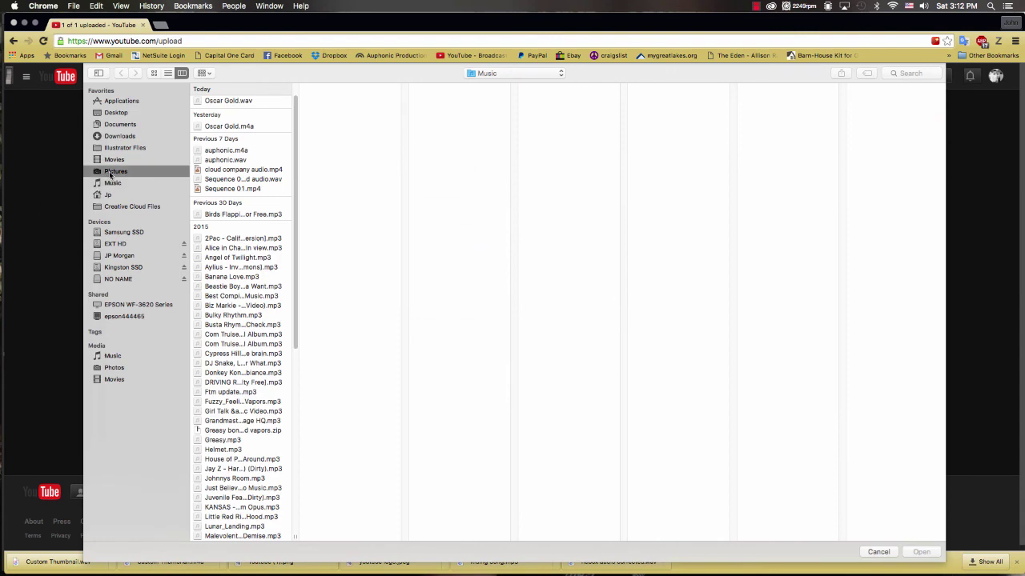
scroll(237, 264, down, 15)
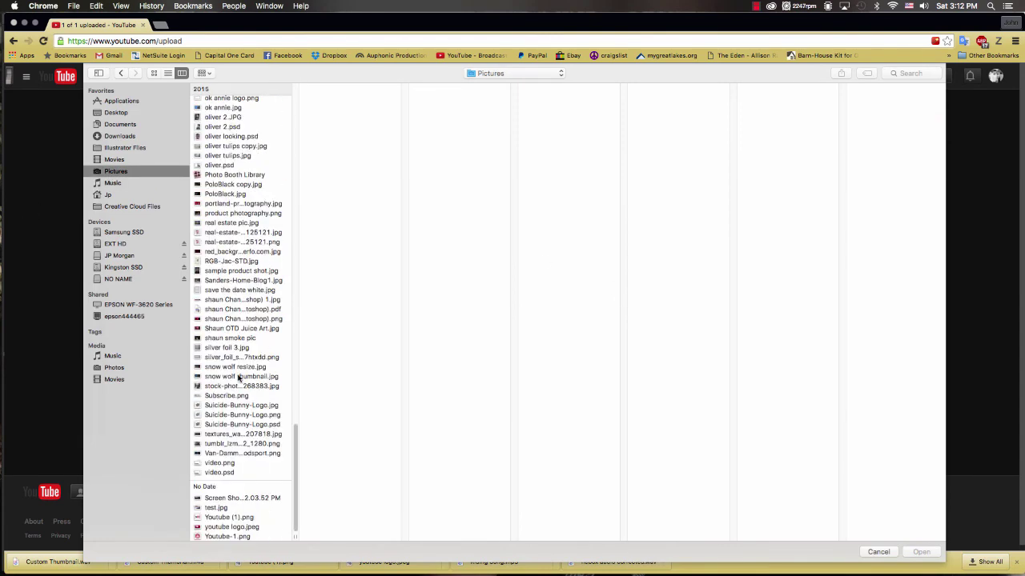
click(214, 508)
click(921, 551)
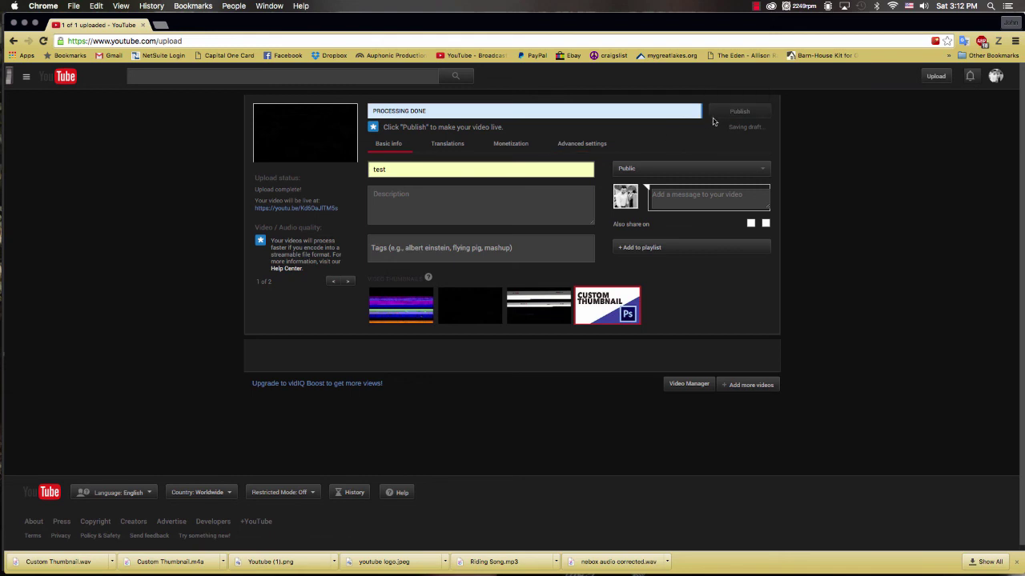
Select the uploaded CUSTOM THUMBNAIL tile as the video's thumbnail
click(599, 317)
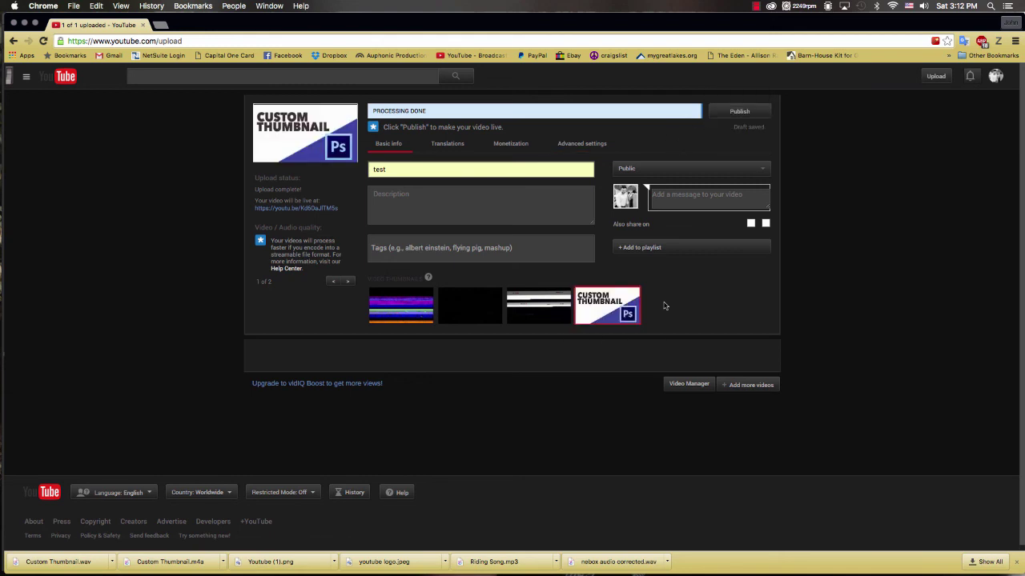